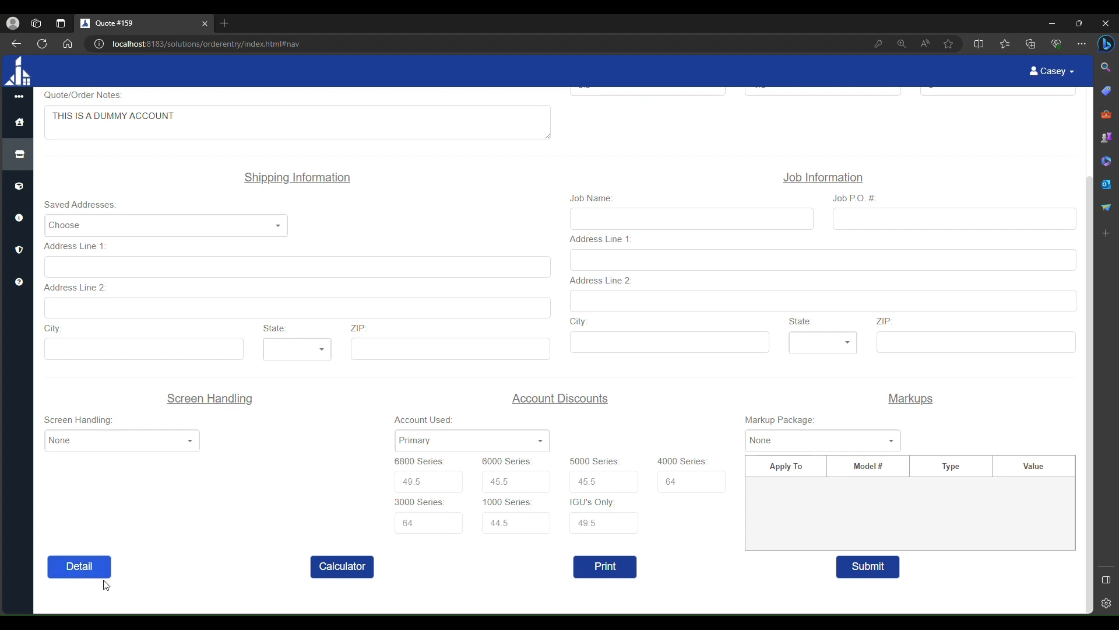
Step: Open the line-item detail page of the quote
click(83, 573)
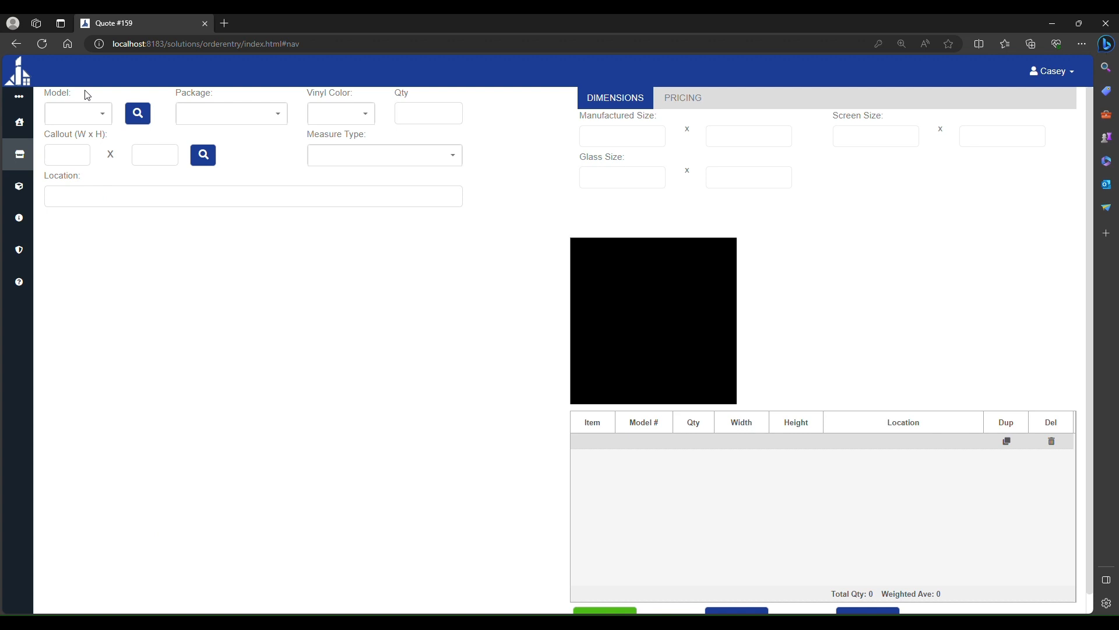
click(81, 116)
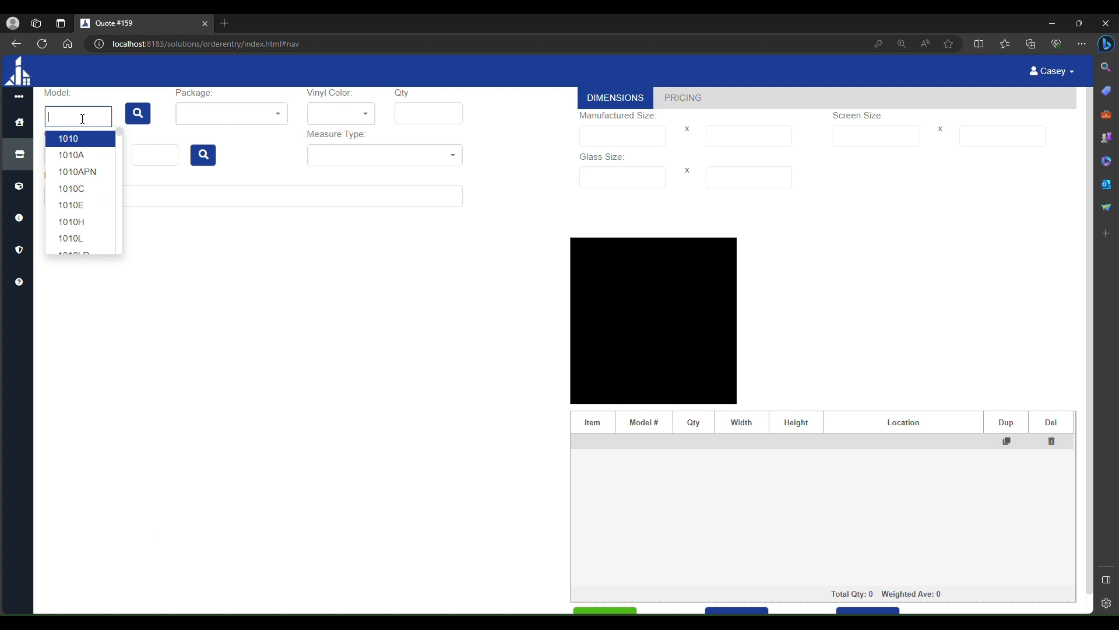
text(21)
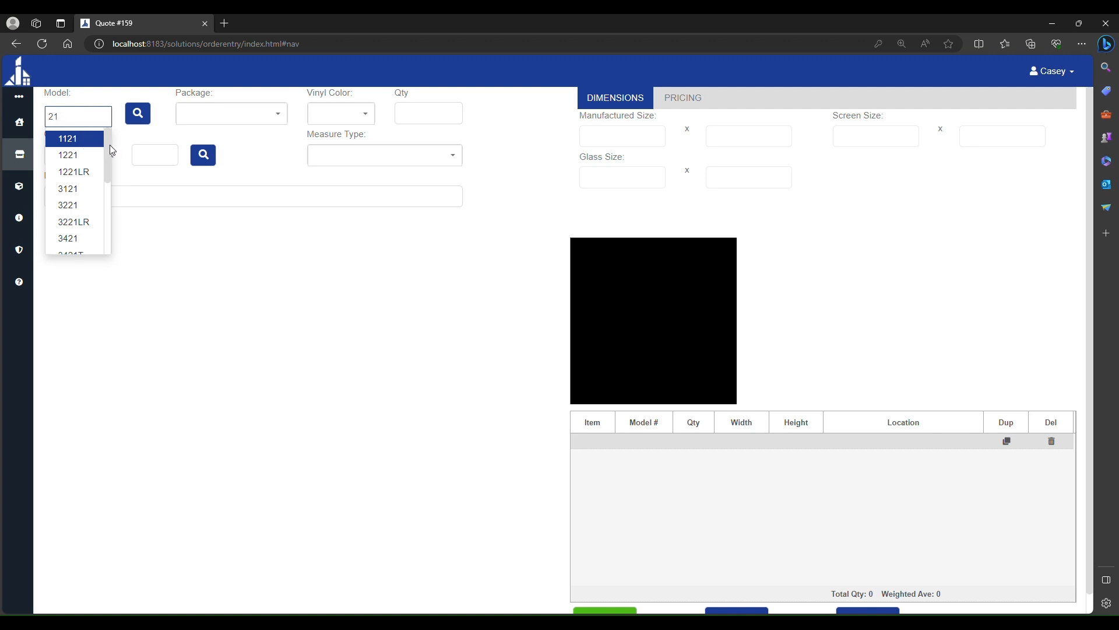
drag(109, 145, 105, 96)
click(105, 95)
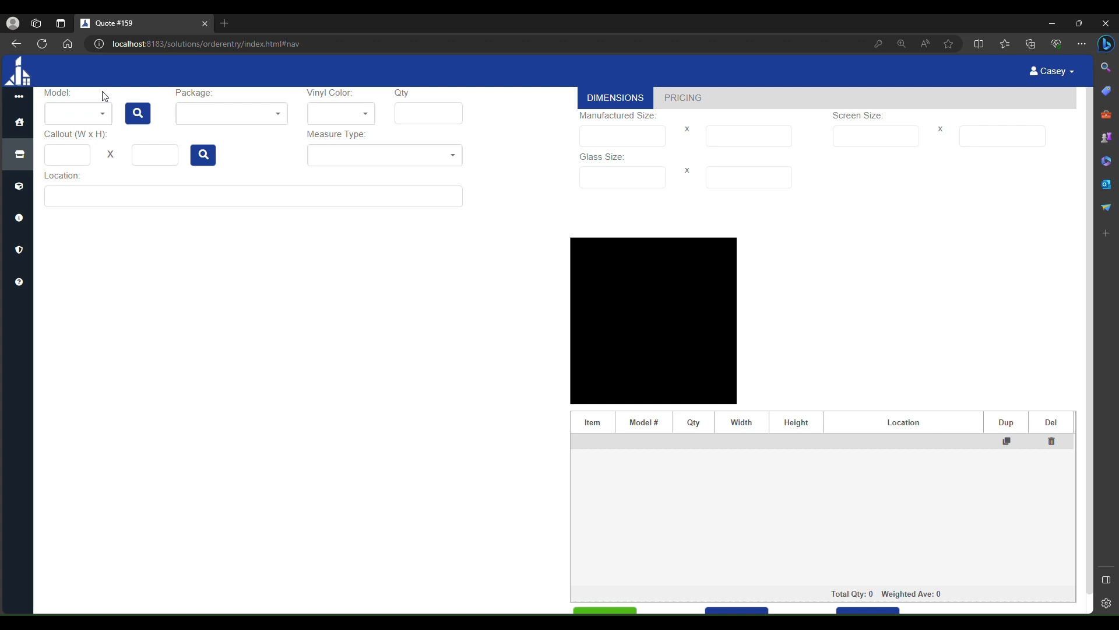
Step: Look up and accept the 3000 3-Lite Slider (xox) model from the 3000 Series horizontal sliders
click(140, 114)
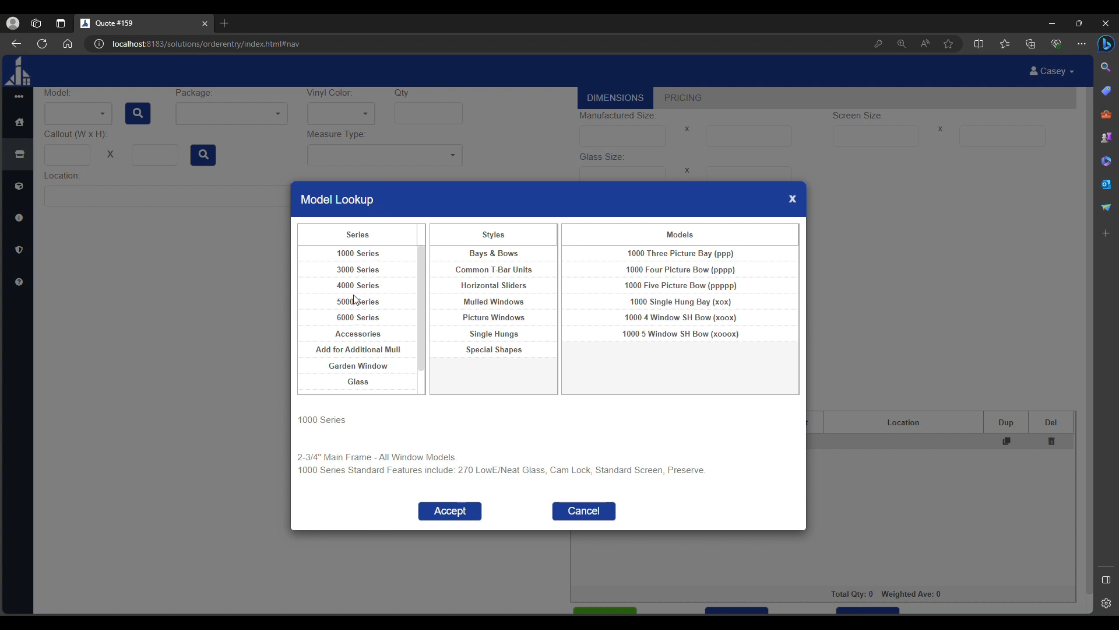
click(354, 272)
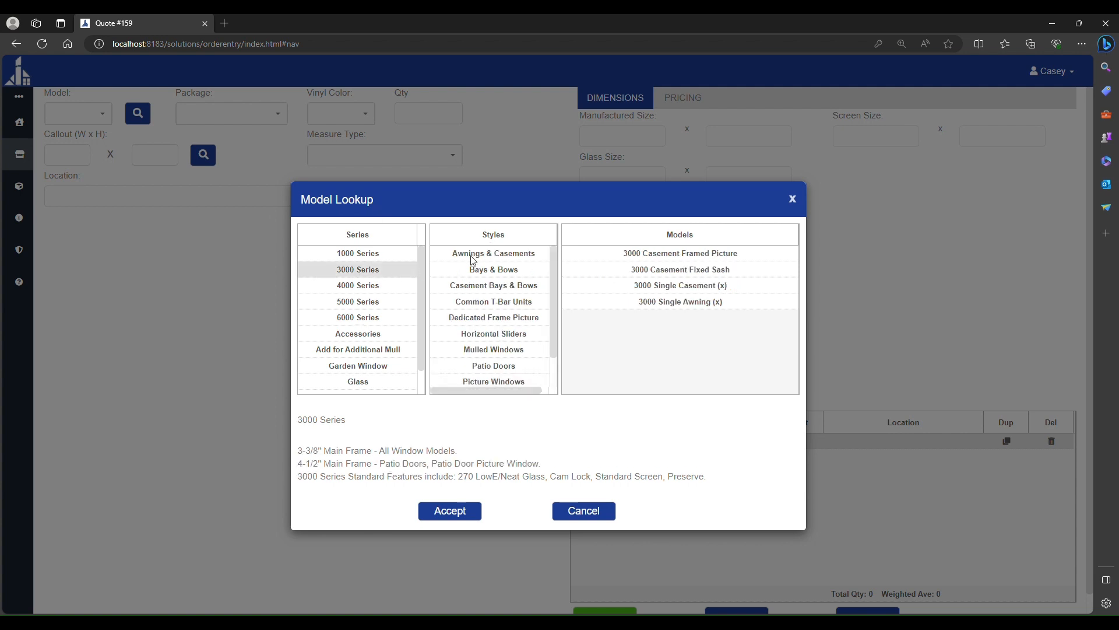
click(476, 335)
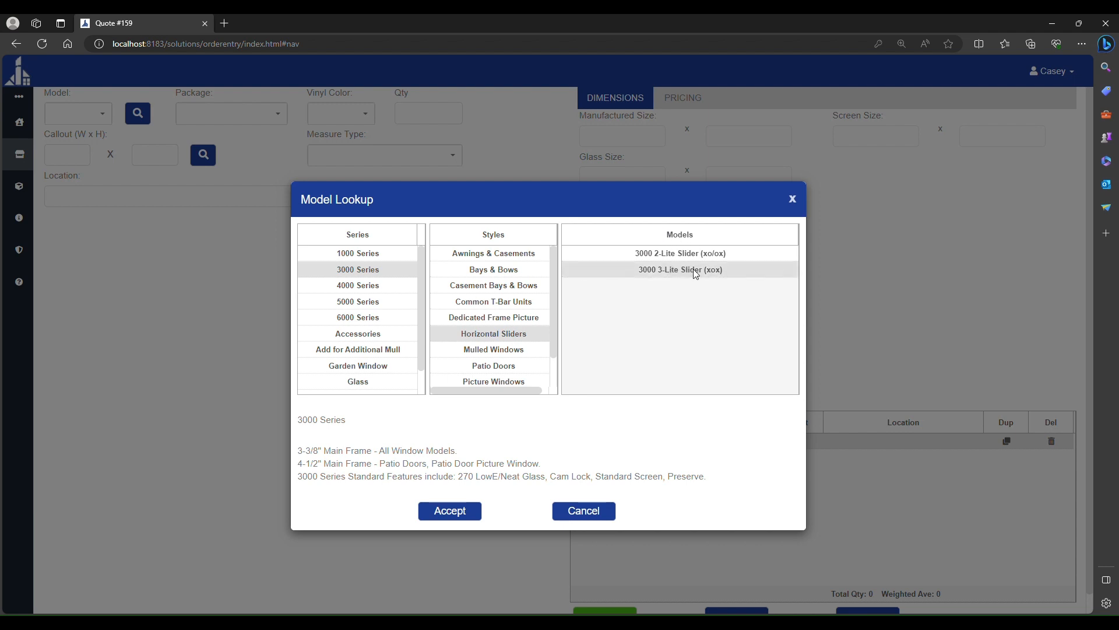
click(449, 511)
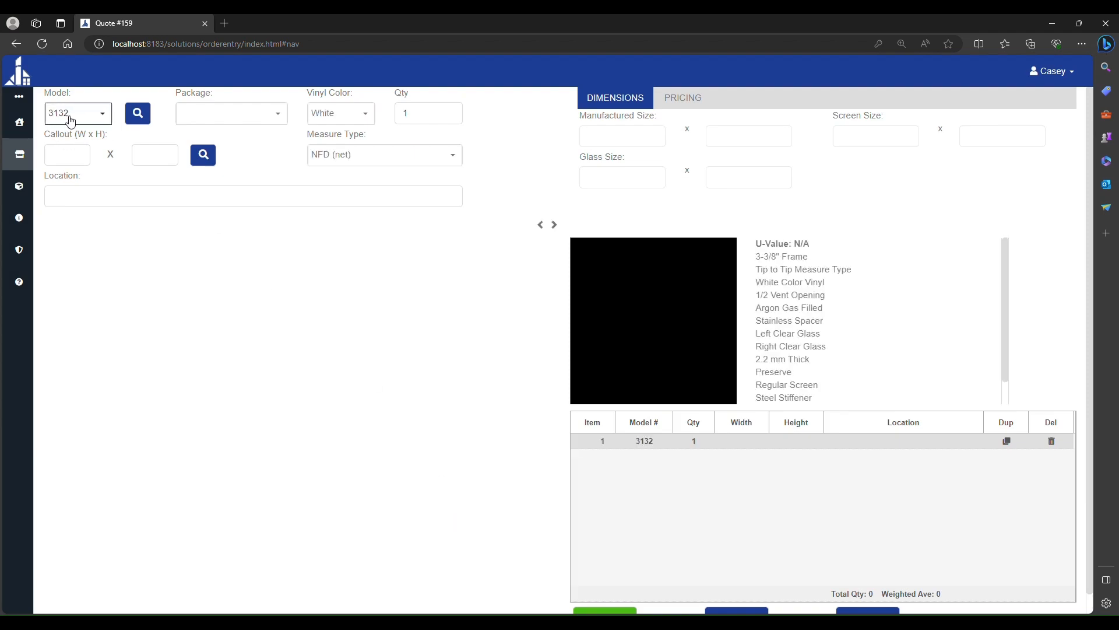
Step: Review the item's available option packages and the explanation of the callout codes in the callout lookup
click(235, 115)
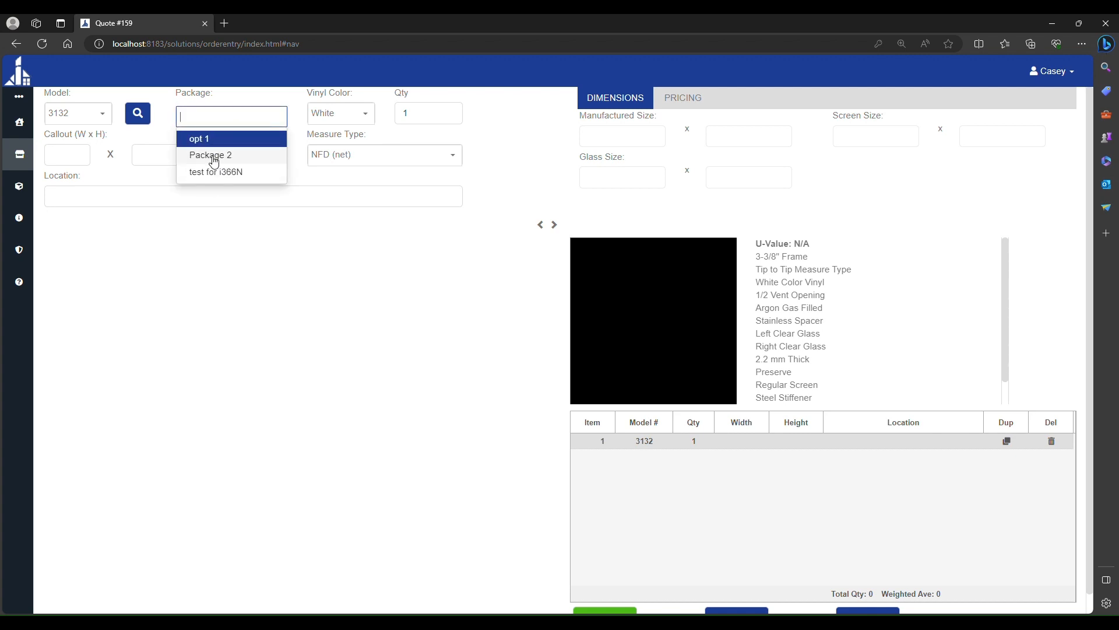
click(237, 96)
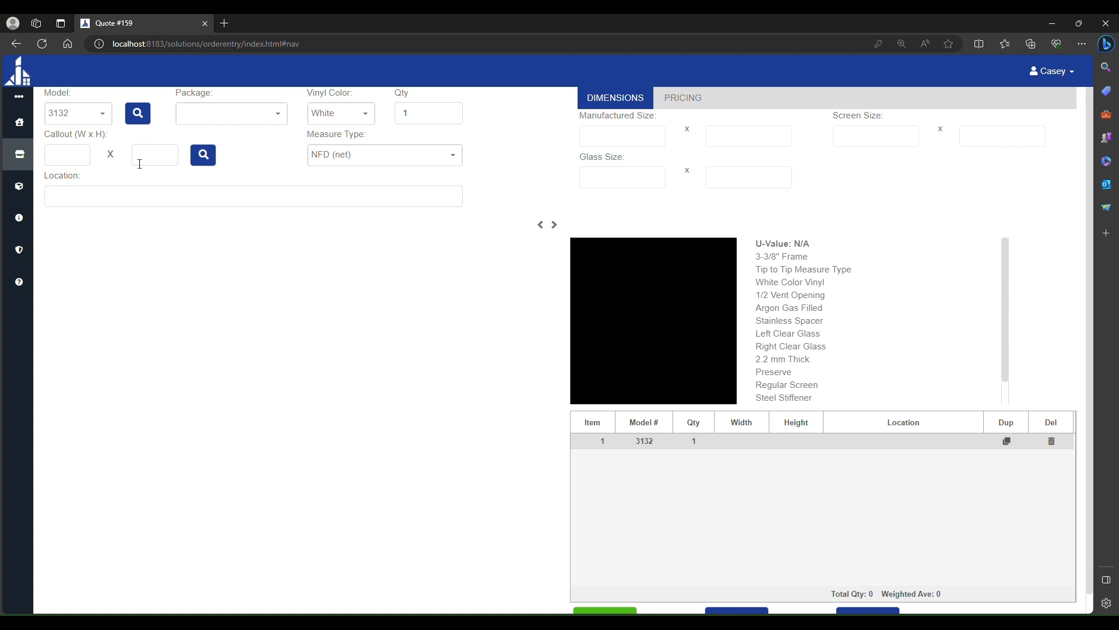
click(58, 155)
click(118, 139)
click(204, 158)
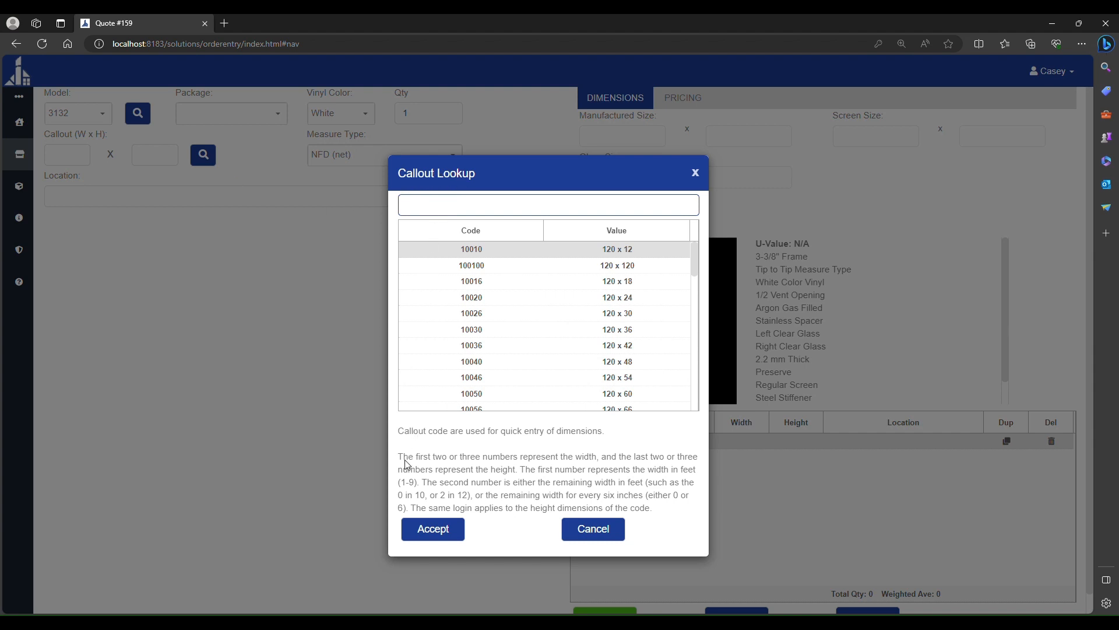
drag(405, 462, 656, 508)
click(385, 470)
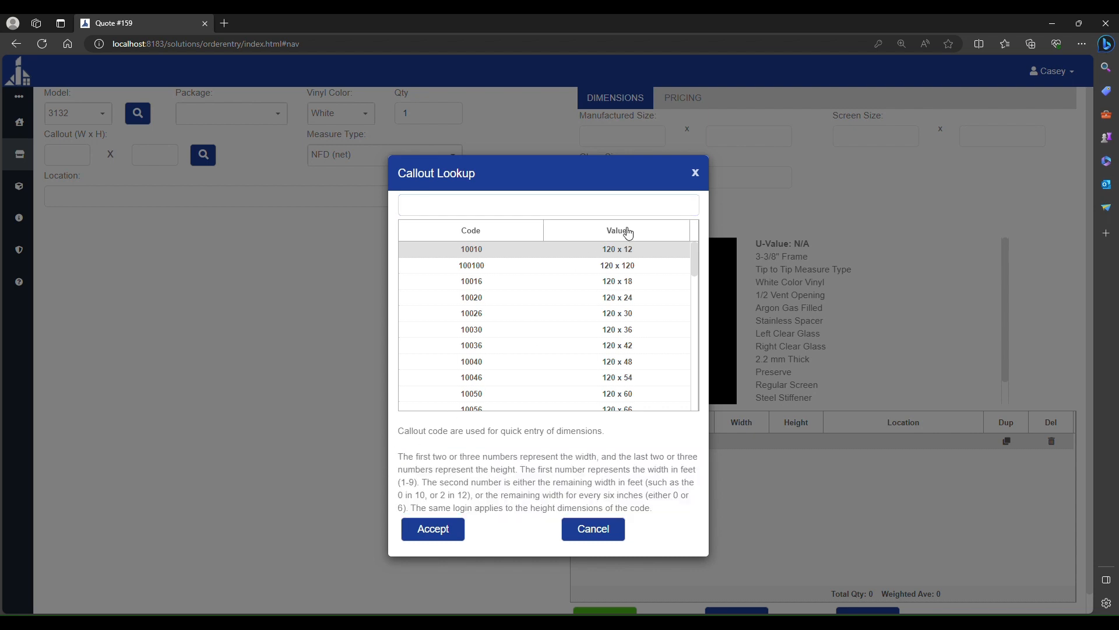
click(696, 173)
Step: Size the slider at 48 x 48 using callout code 4040
click(73, 158)
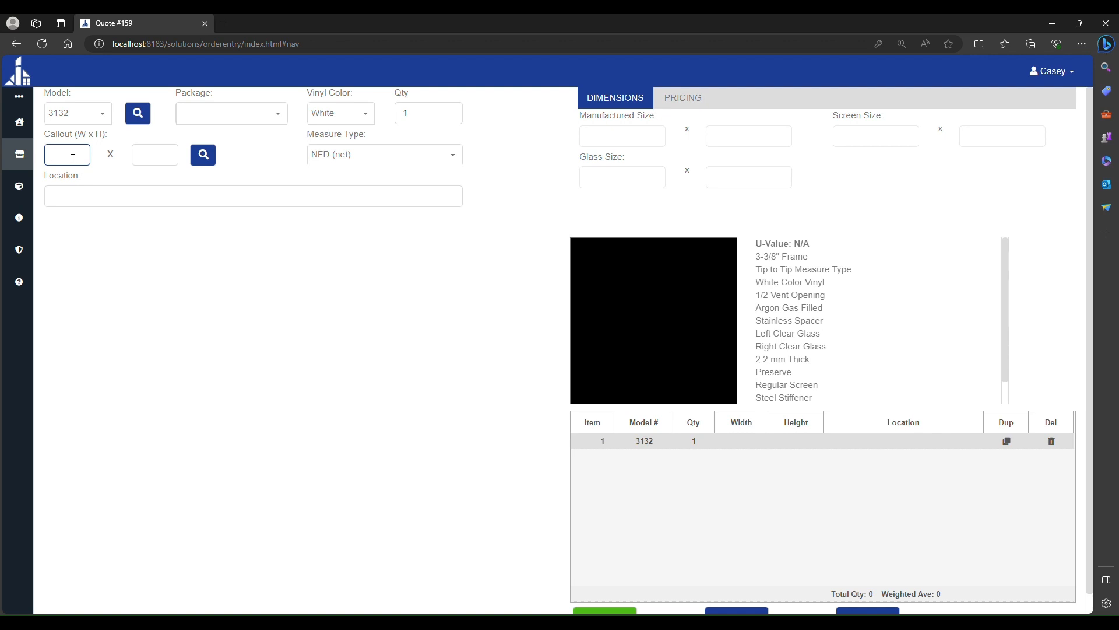
text(4040)
key(Tab)
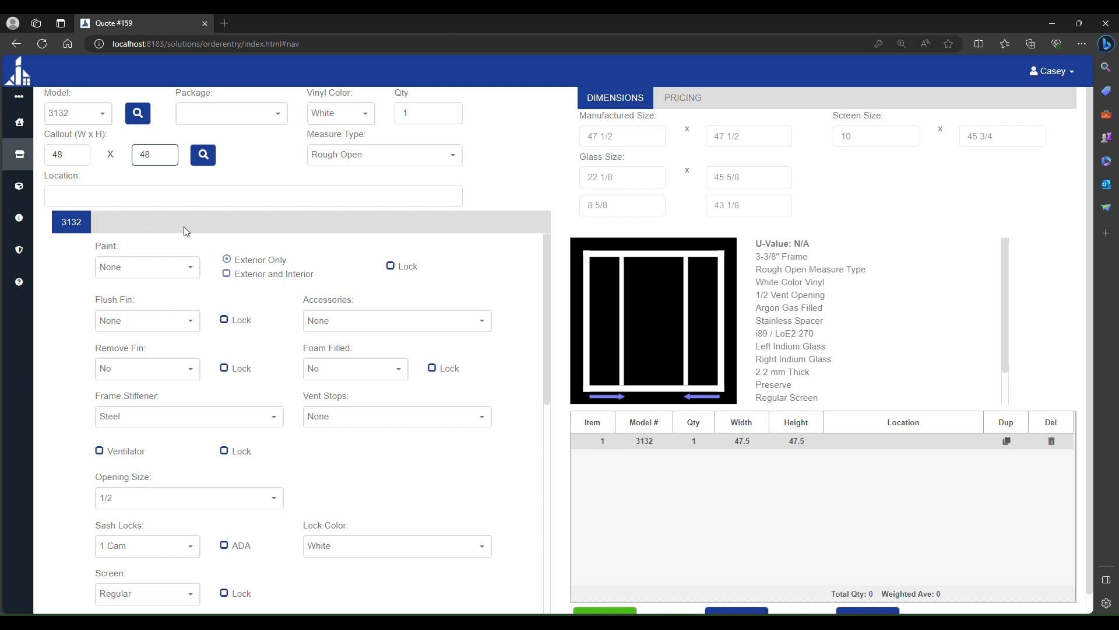
Step: Review the slider's available measure types and its location field
click(248, 164)
click(318, 155)
click(342, 155)
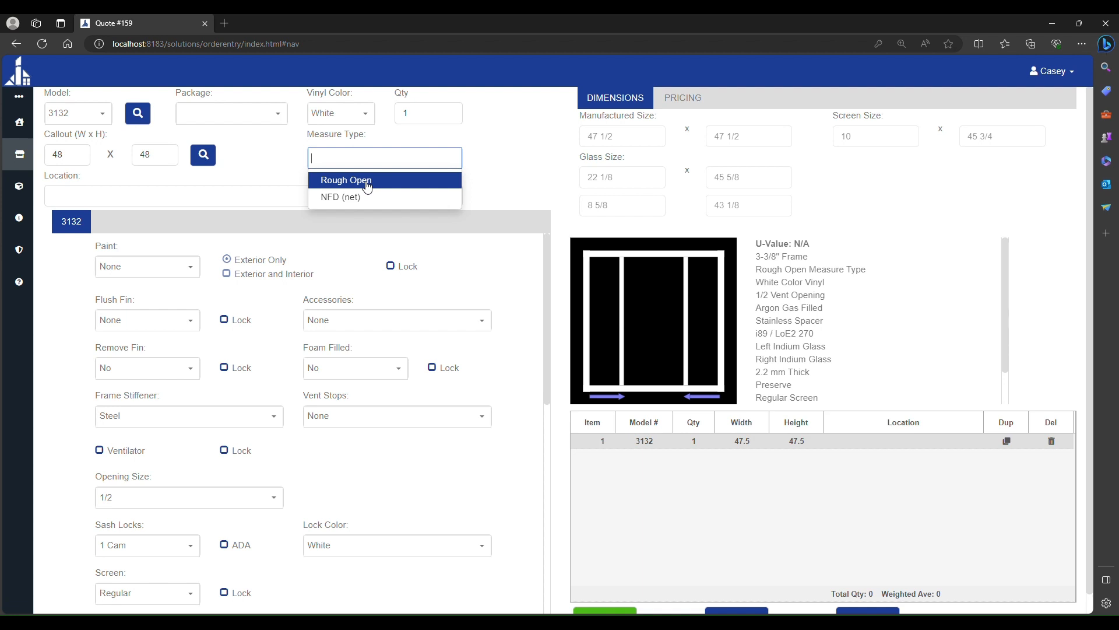
click(260, 145)
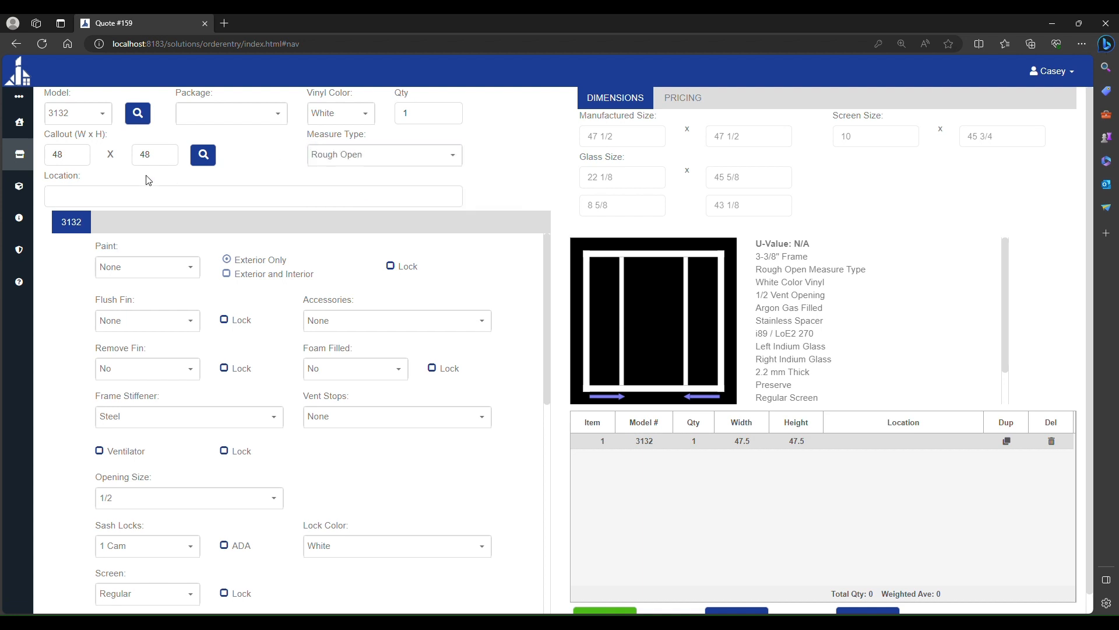
click(85, 203)
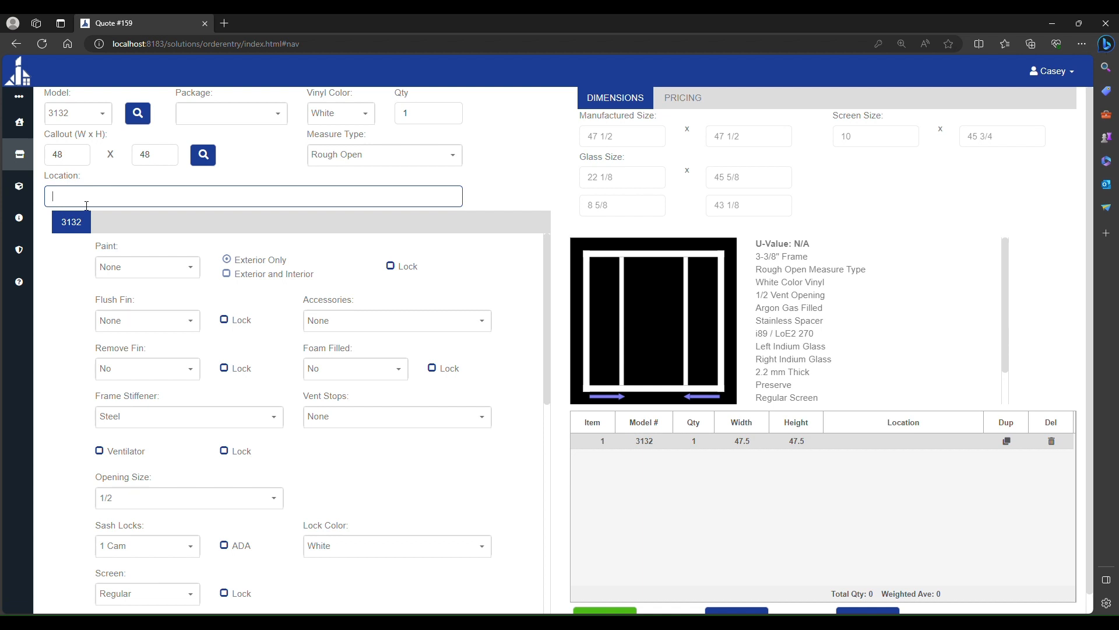
click(228, 174)
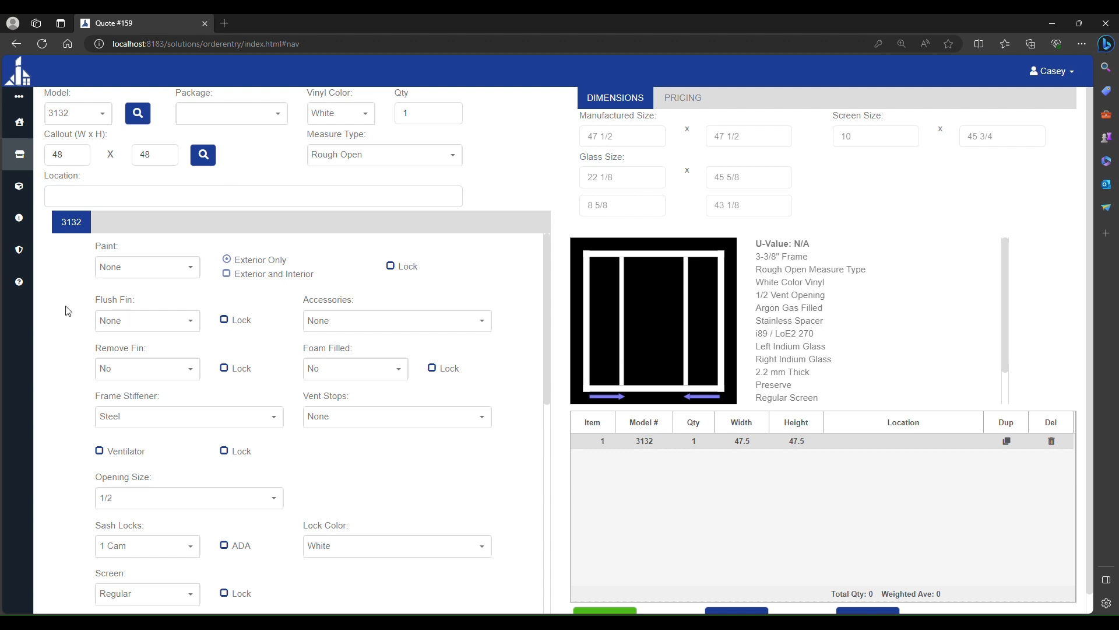
Step: Examine the slider's configurable options, from paint and frame settings through glass, grids and comments
click(119, 271)
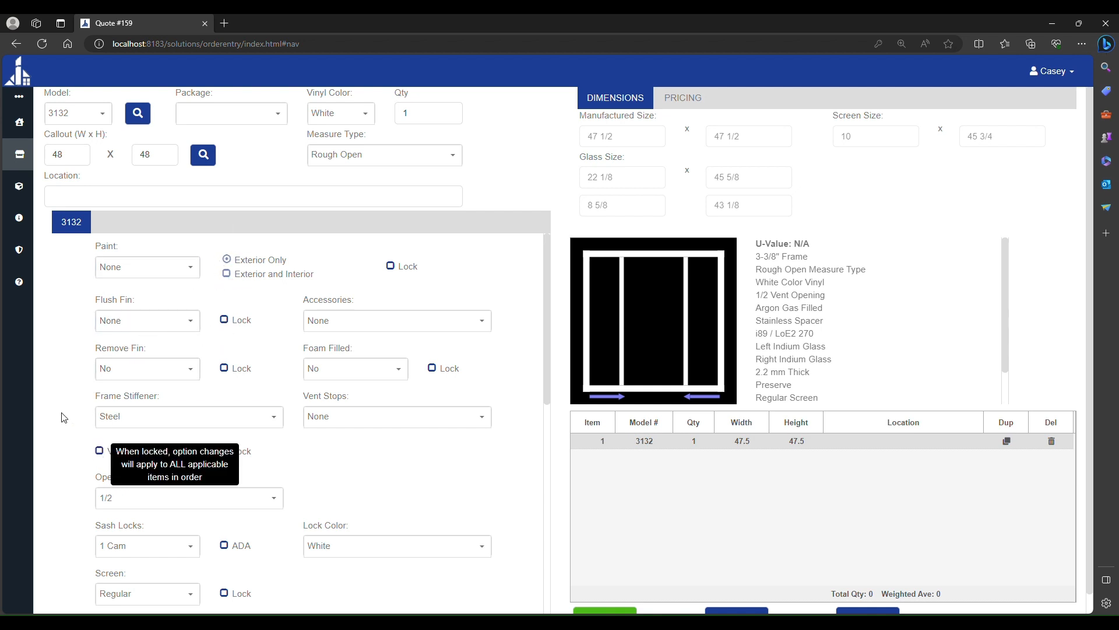
scroll(58, 420, down, 5)
scroll(86, 392, down, 4)
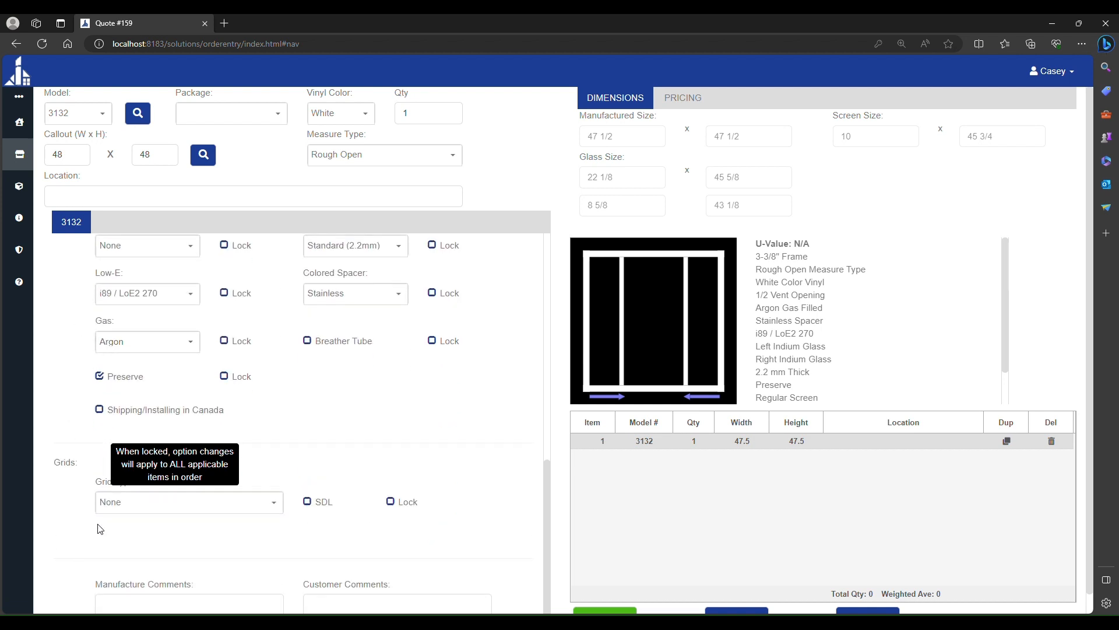
scroll(456, 531, down, 1)
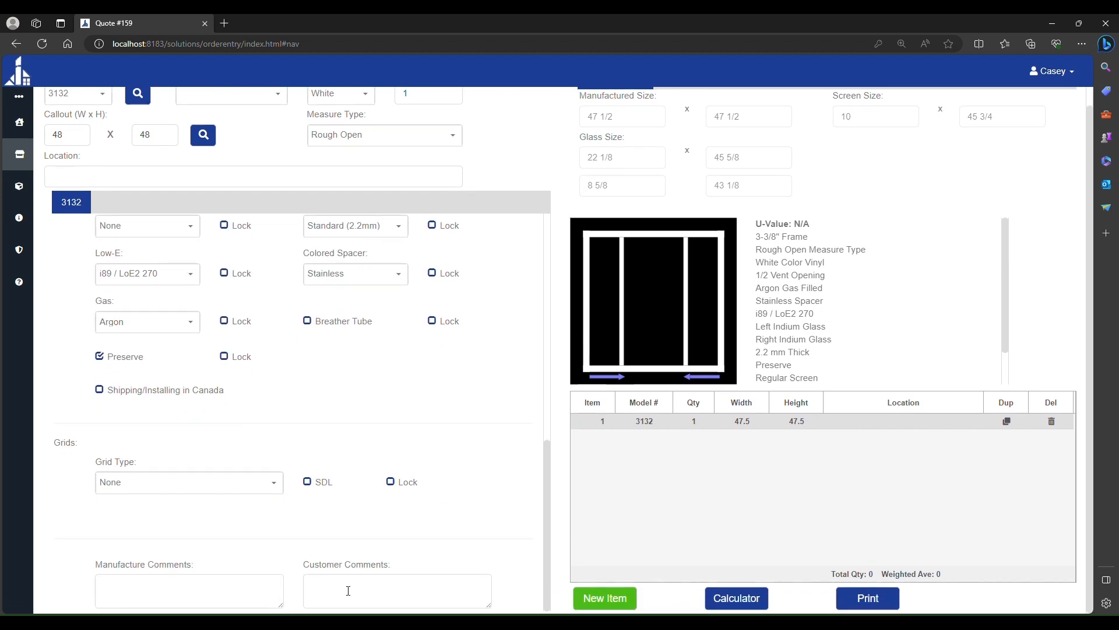
scroll(367, 507, up, 8)
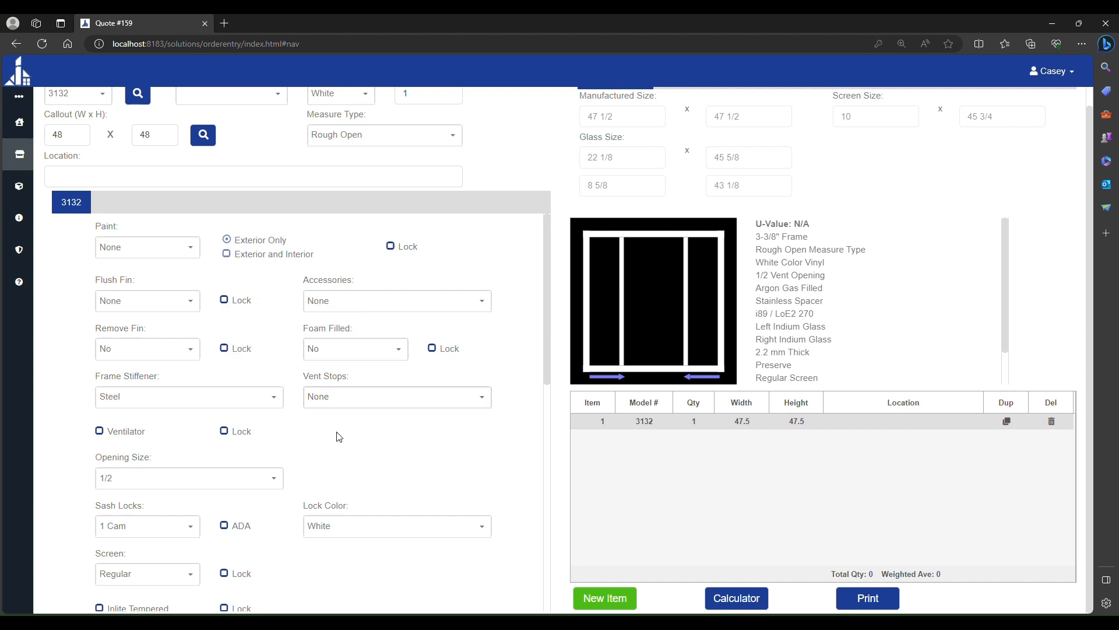
scroll(312, 412, down, 5)
scroll(311, 416, down, 4)
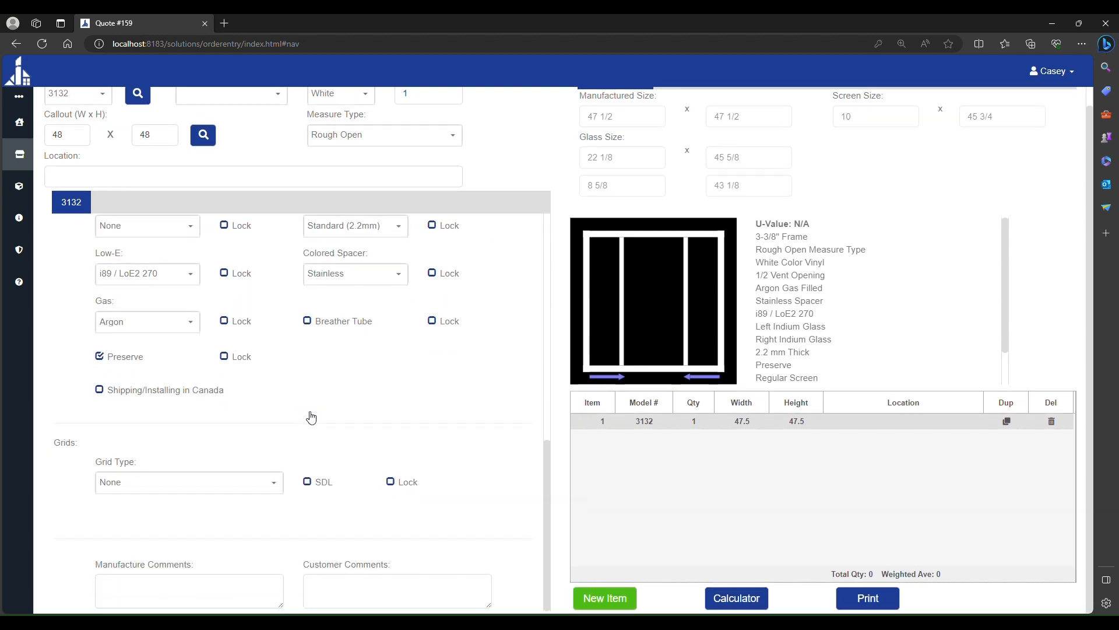
scroll(302, 415, up, 9)
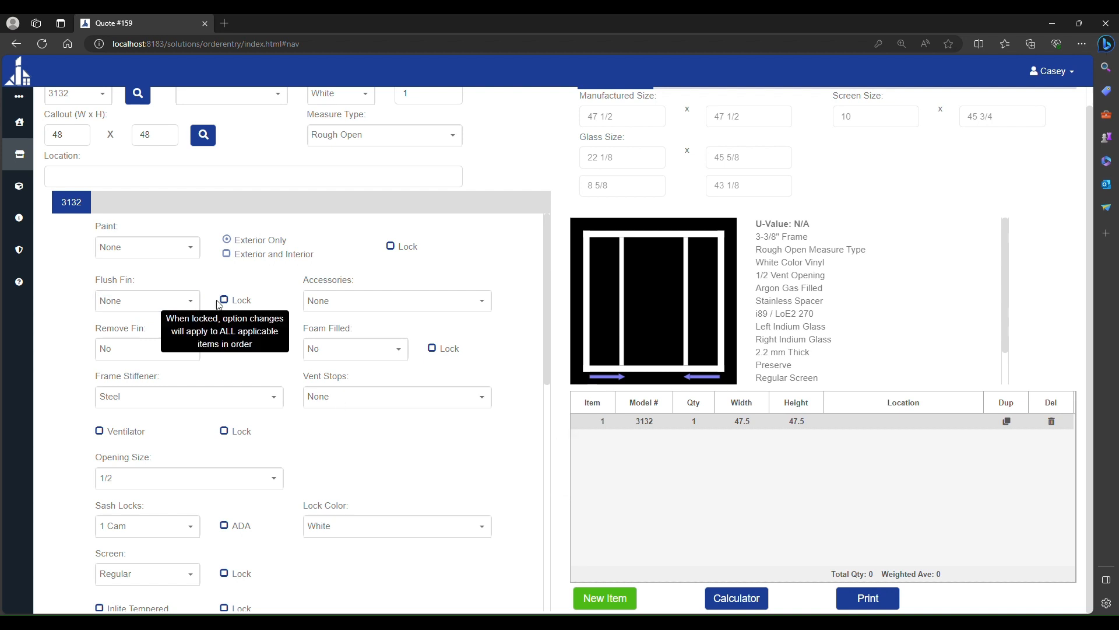
Step: Check the available flush fin choices for the slider, keeping None selected
click(145, 302)
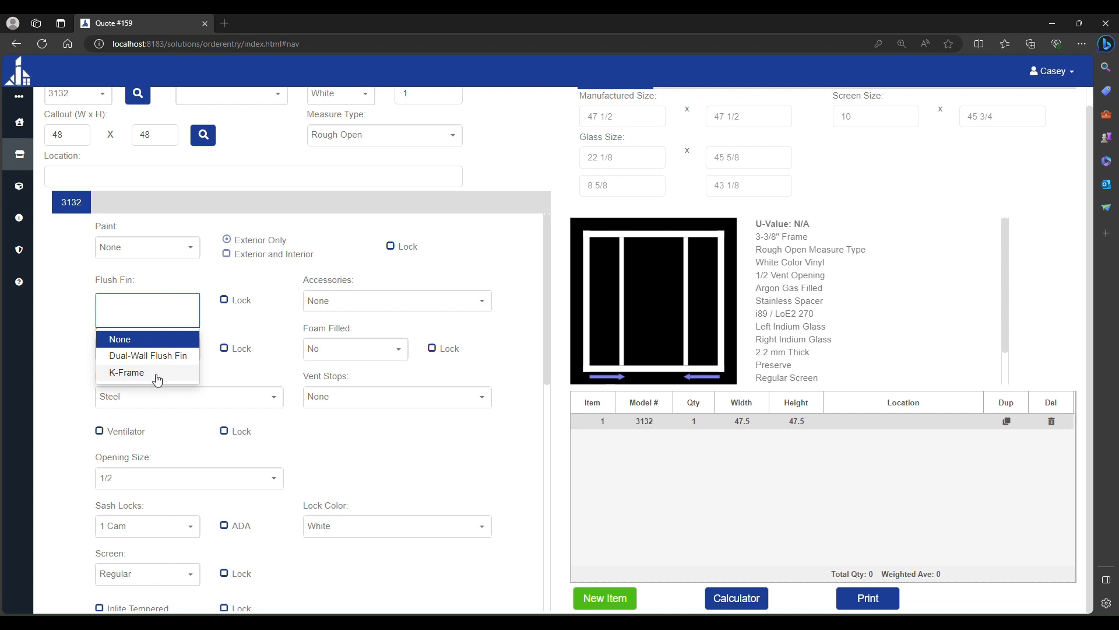
click(102, 341)
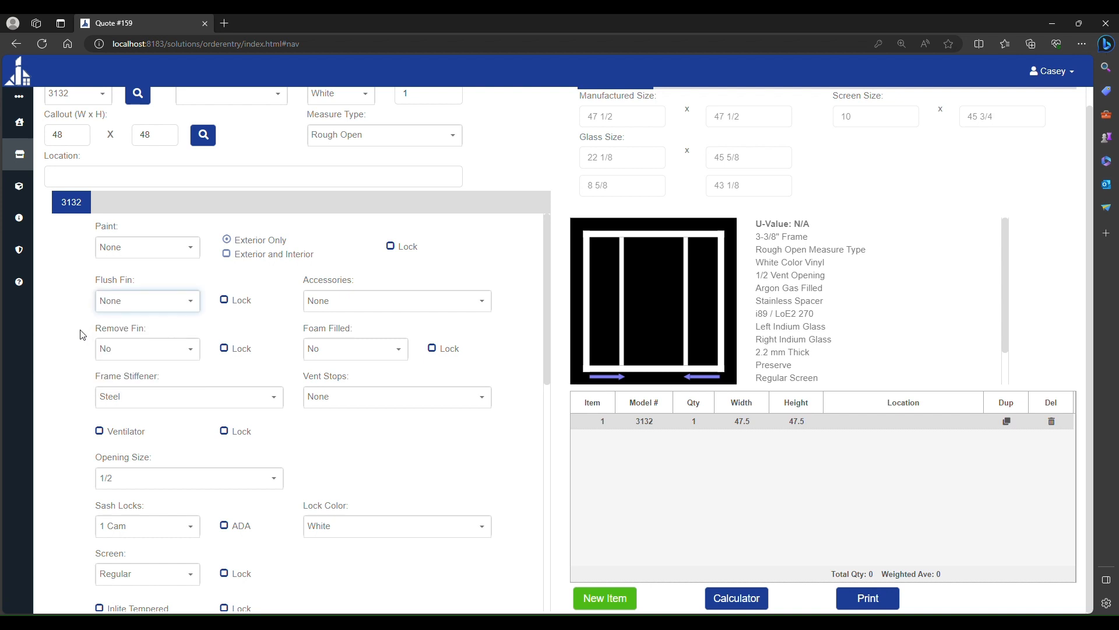
key(Tab)
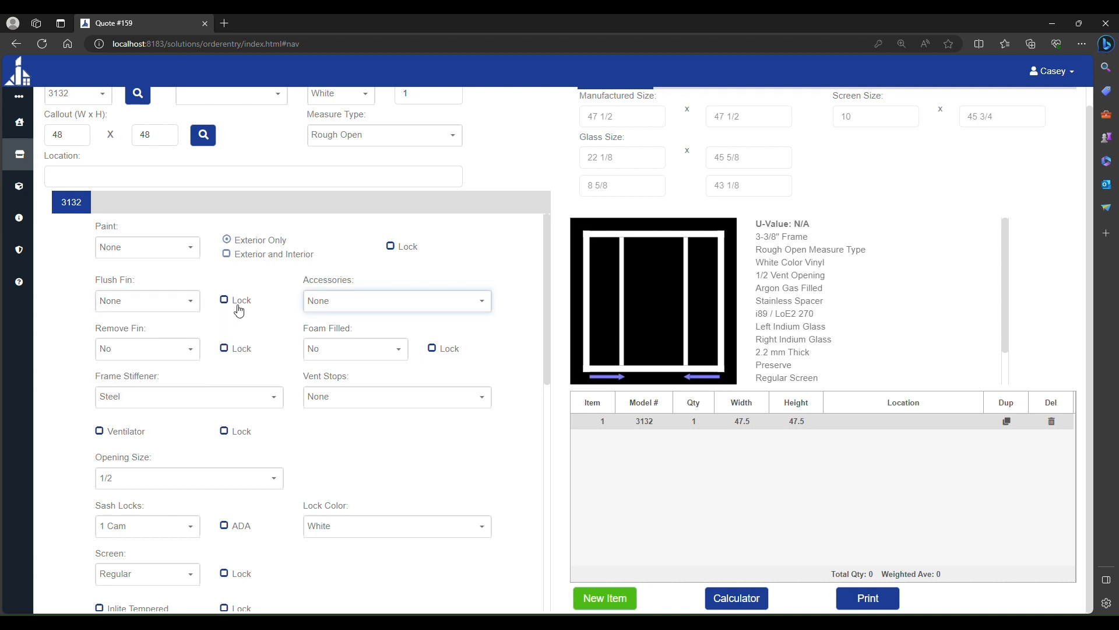
click(119, 304)
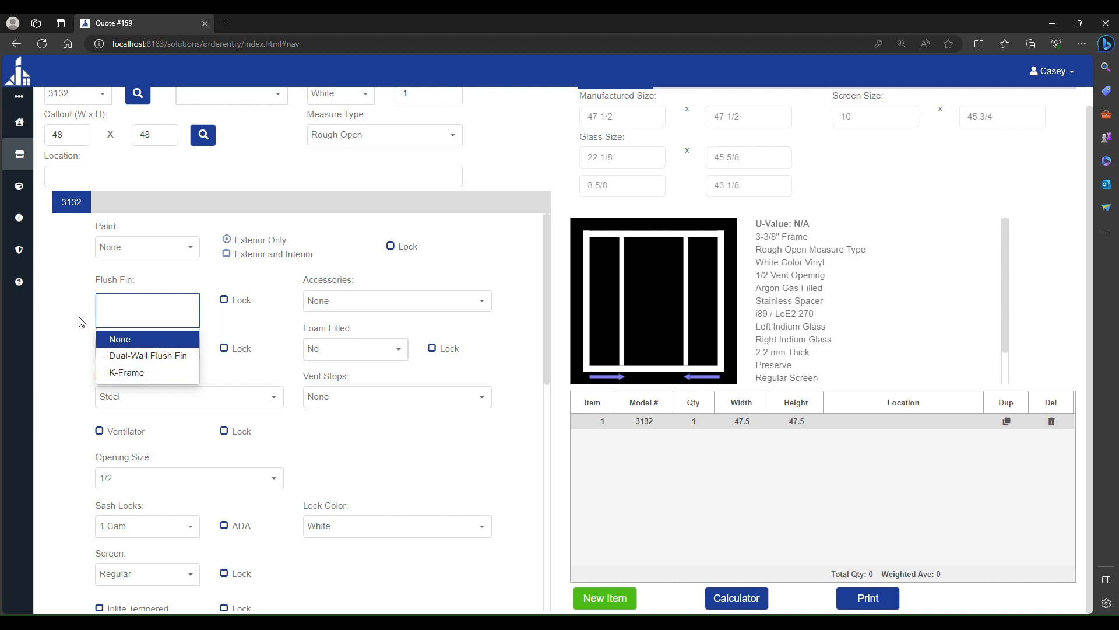
click(65, 304)
Step: Try the White Flat-5/8 inch grid type on the slider and view its grid pattern settings
scroll(245, 403, down, 10)
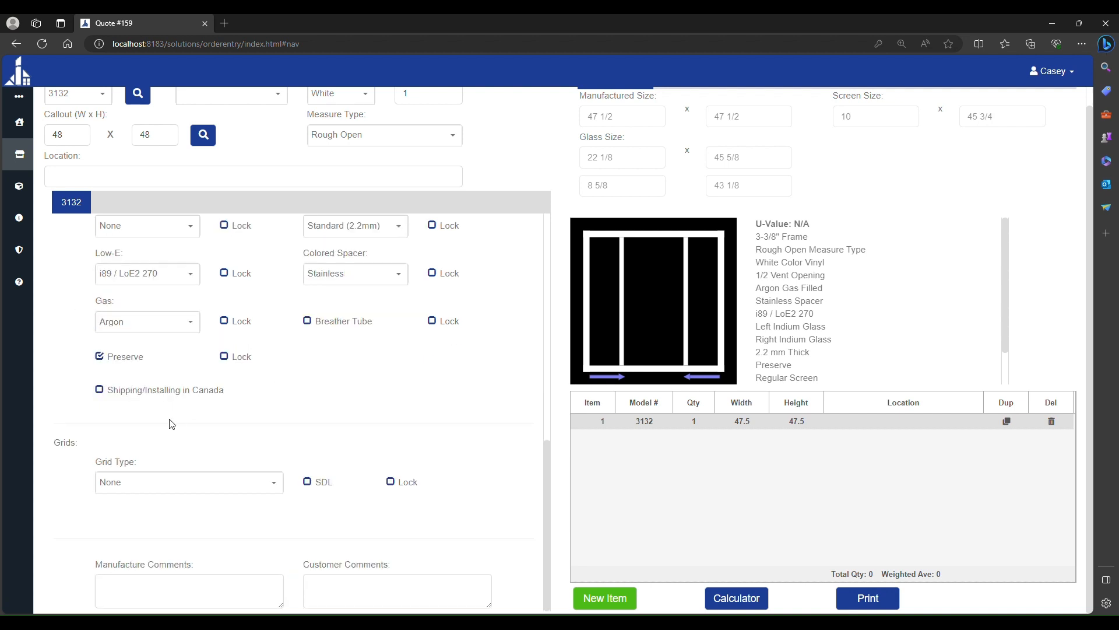
click(143, 489)
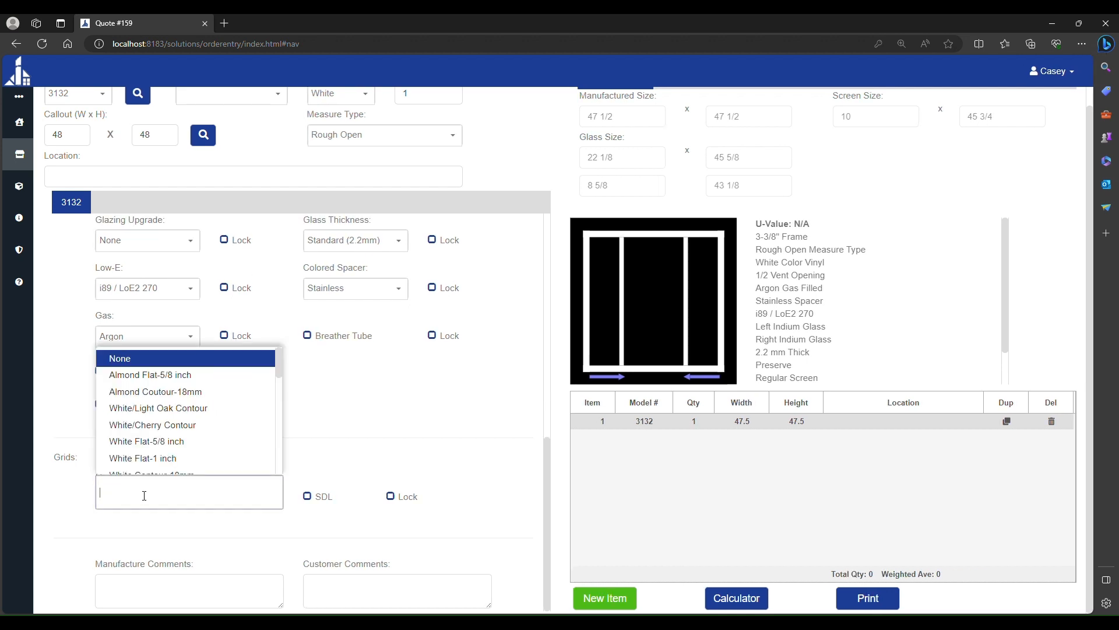
click(151, 441)
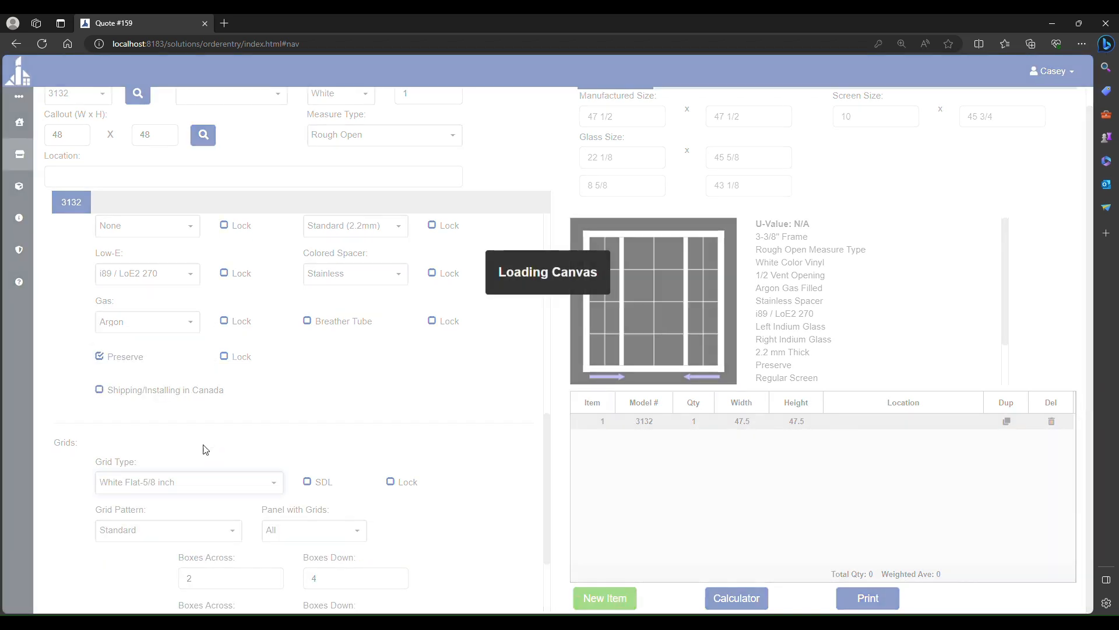
scroll(310, 408, down, 2)
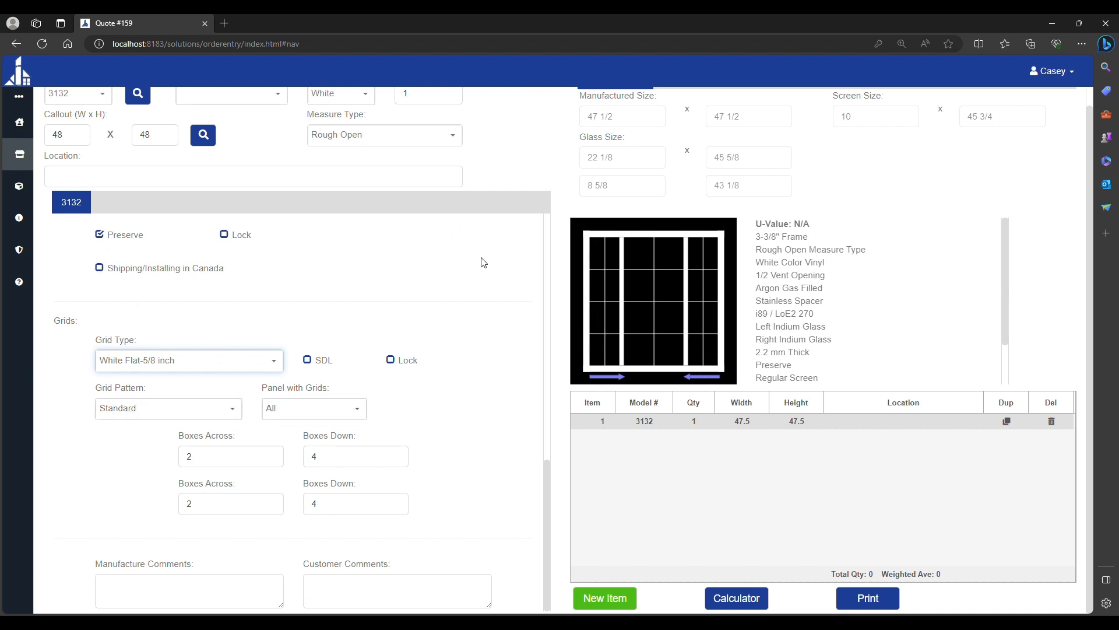
Step: Set the slider's grid type back to None
click(202, 360)
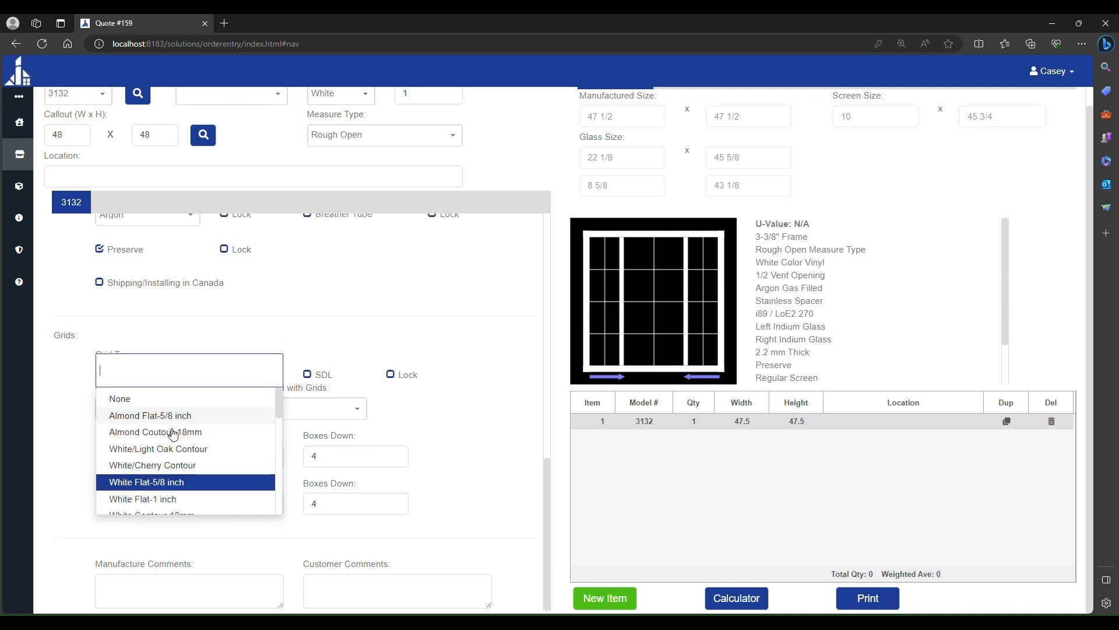
click(140, 399)
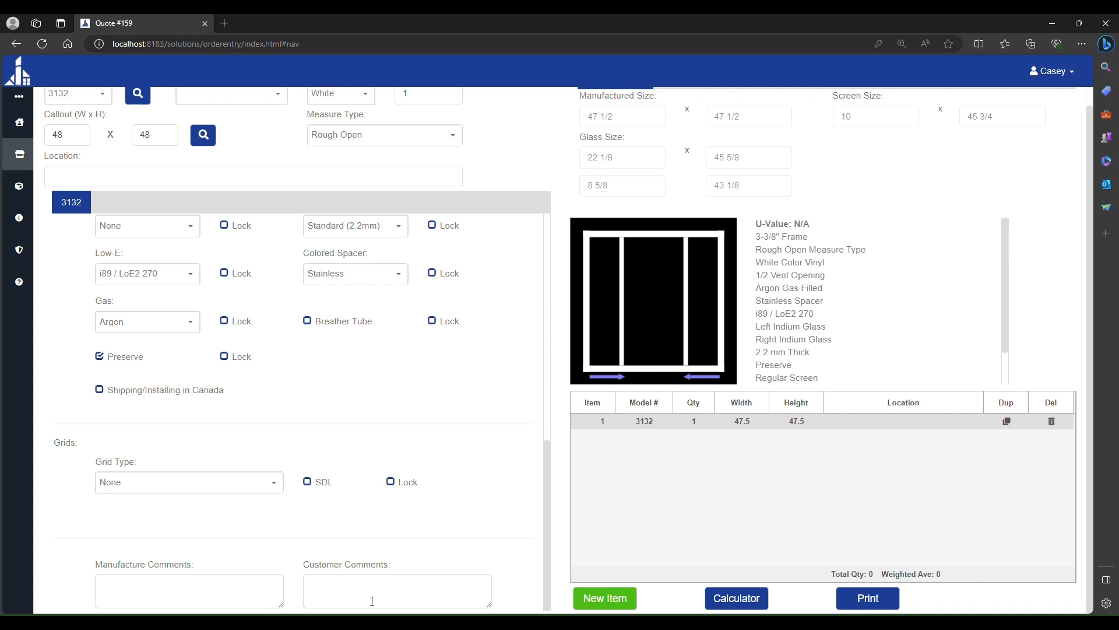
scroll(382, 467, up, 10)
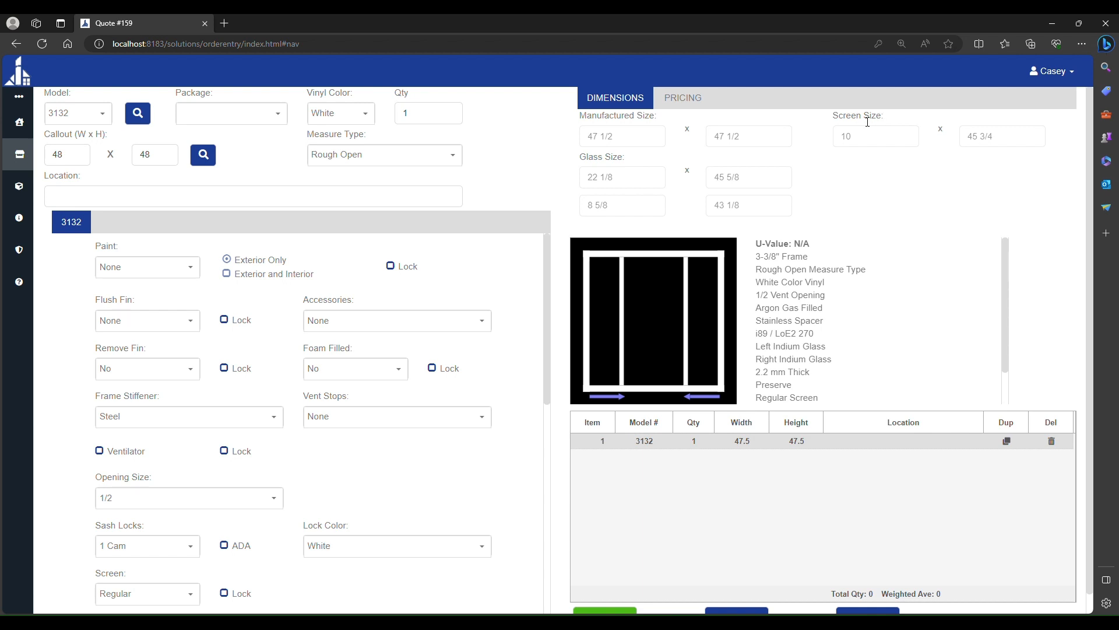
Step: Examine the 3132 slider's pricing breakdown and read through its summary of selected options
click(682, 106)
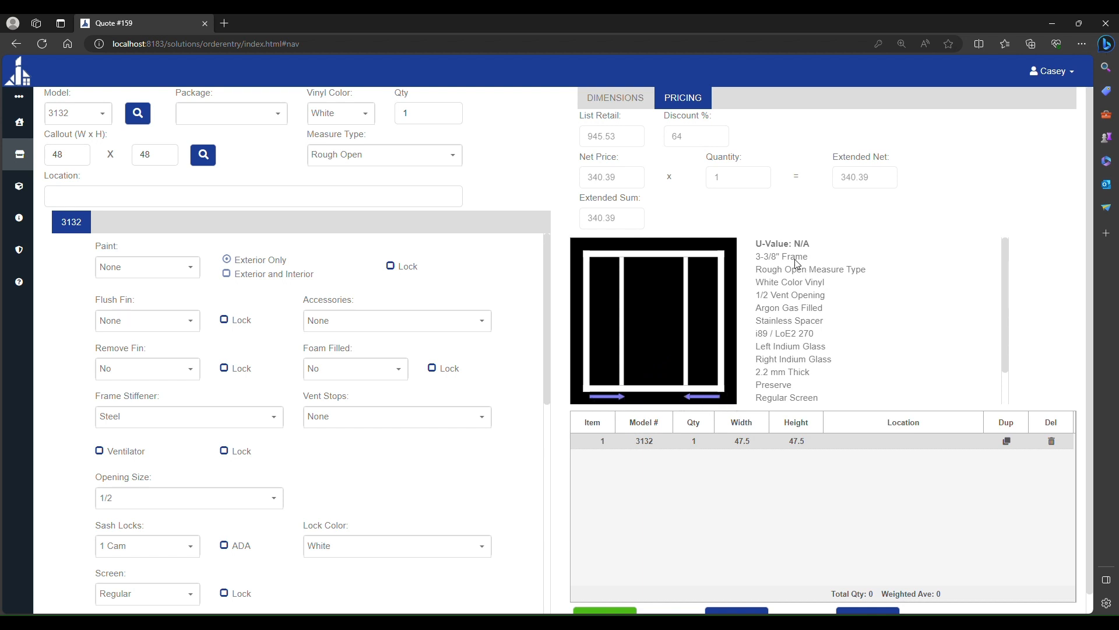
scroll(829, 307, down, 1)
scroll(831, 327, up, 1)
drag(754, 243, 817, 252)
click(821, 252)
click(819, 256)
click(826, 267)
scroll(783, 327, down, 2)
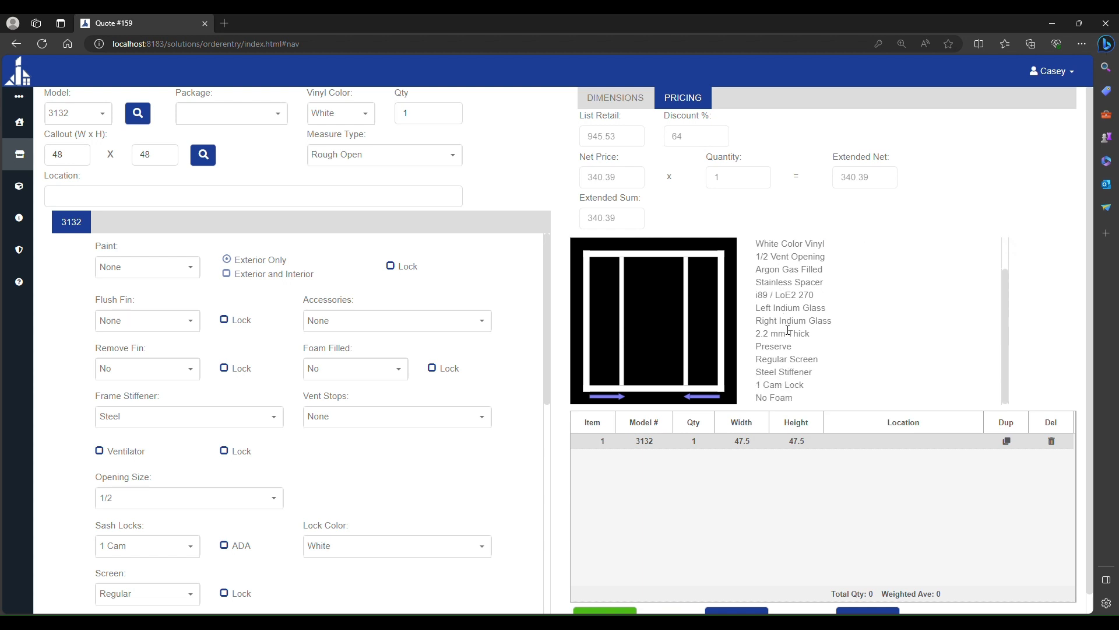
scroll(787, 374, up, 2)
scroll(788, 268, down, 2)
Step: Add a second line item to the quote using model 3121
scroll(773, 341, down, 1)
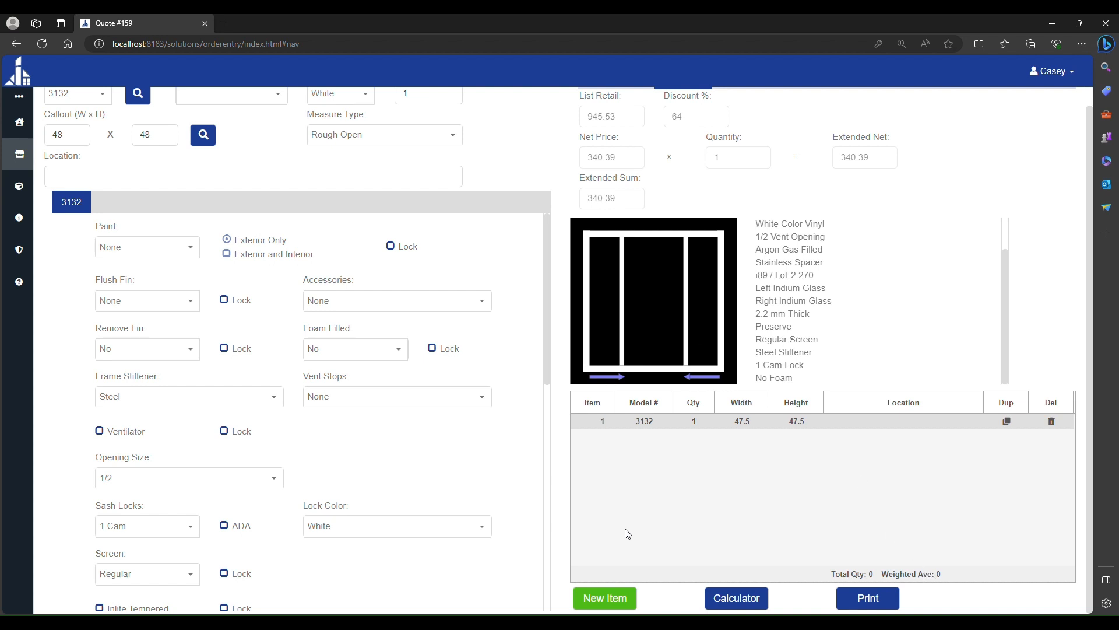
click(613, 602)
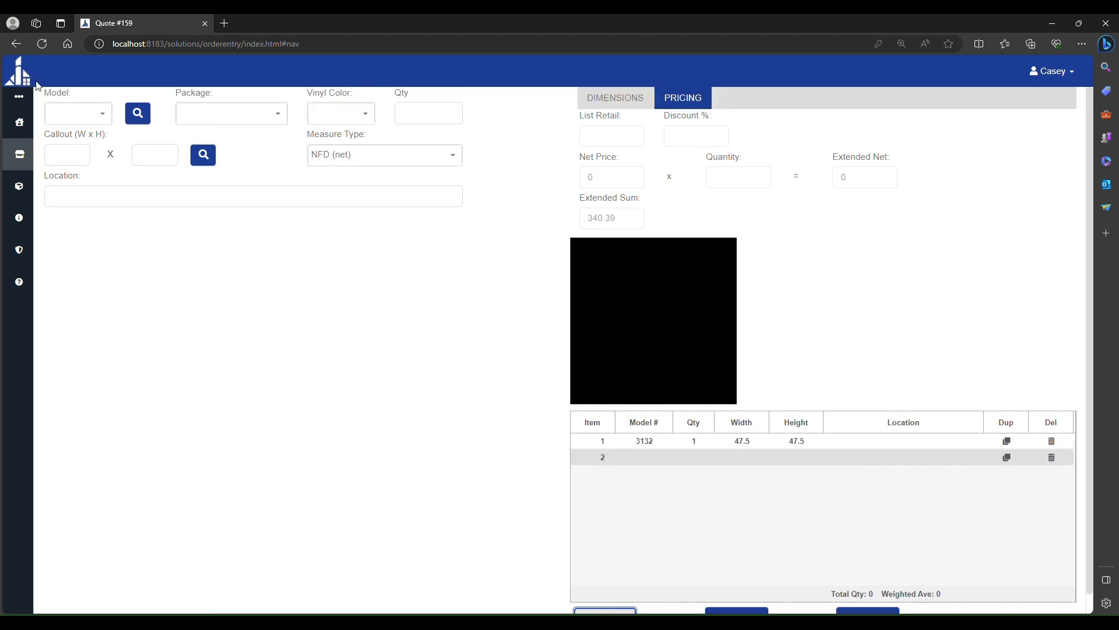
click(72, 113)
text(3121)
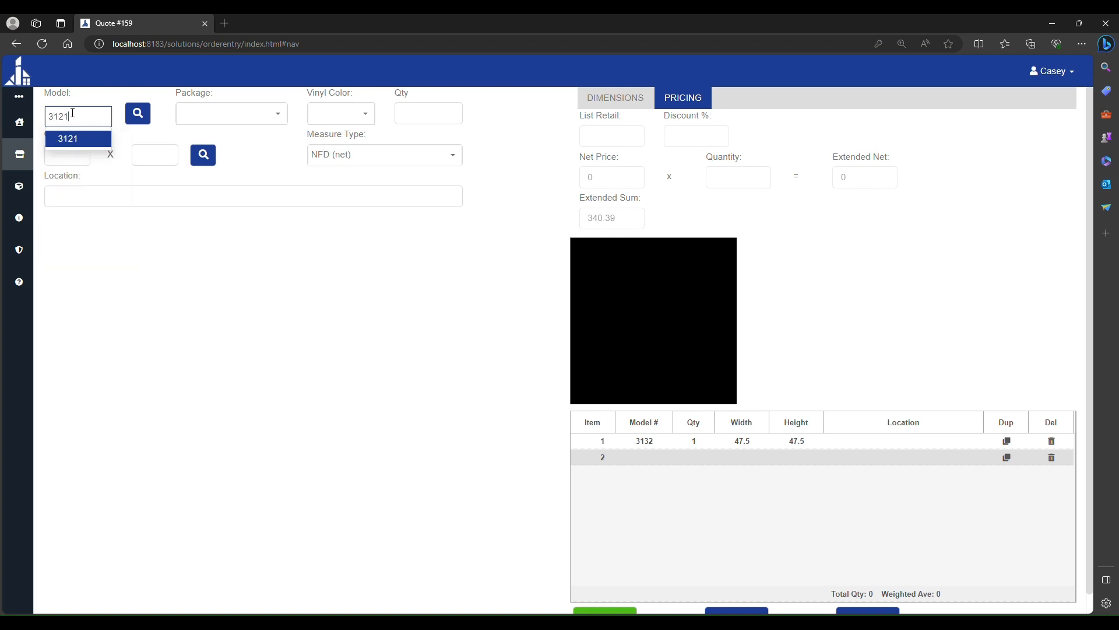
key(Tab)
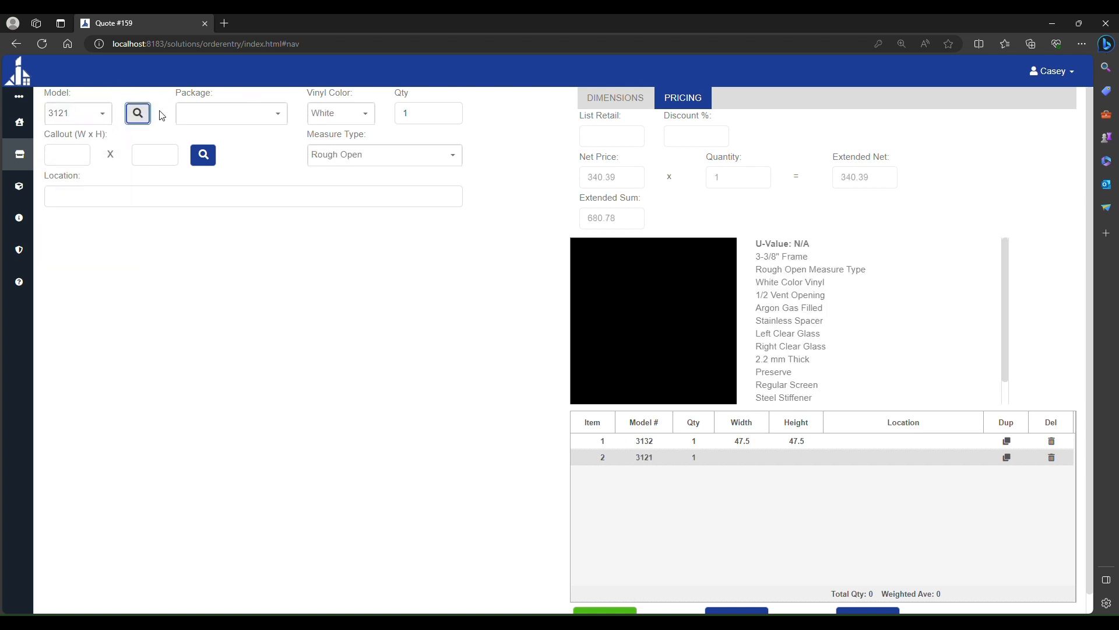
Step: Size the 3121 item with callout code 3030, keeping White vinyl, quantity 1 and the Rough Open measure type
key(Tab)
key(Tab)
key(Tab)
key(Tab)
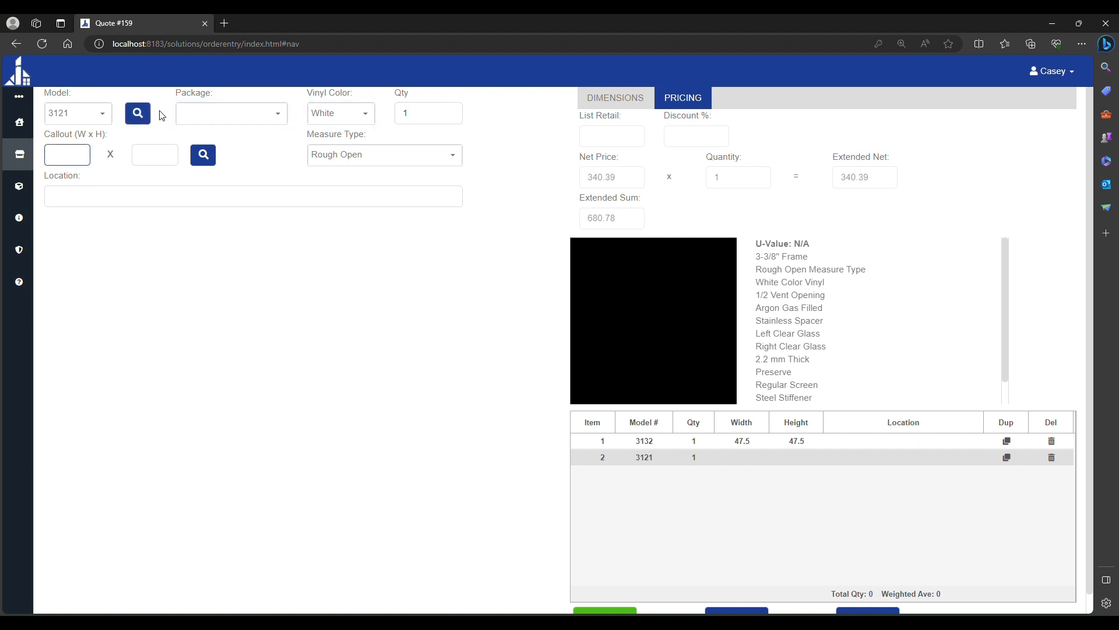
text(3030)
key(Tab)
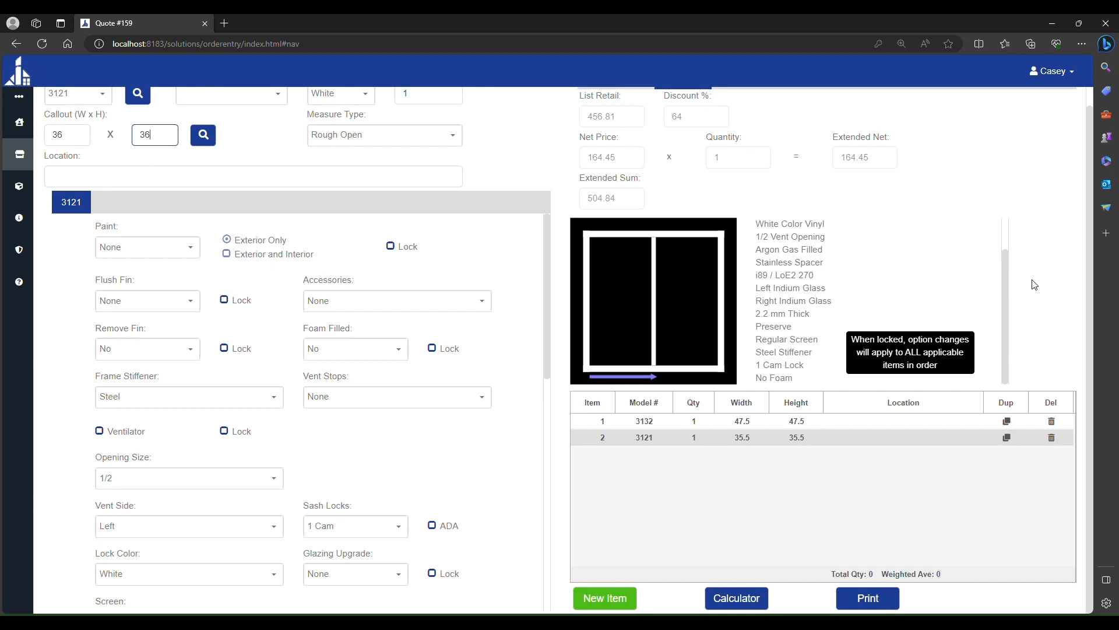
Step: Review both items' prices, the total markup percentage field and the total quantity in the Price Calculator
click(735, 604)
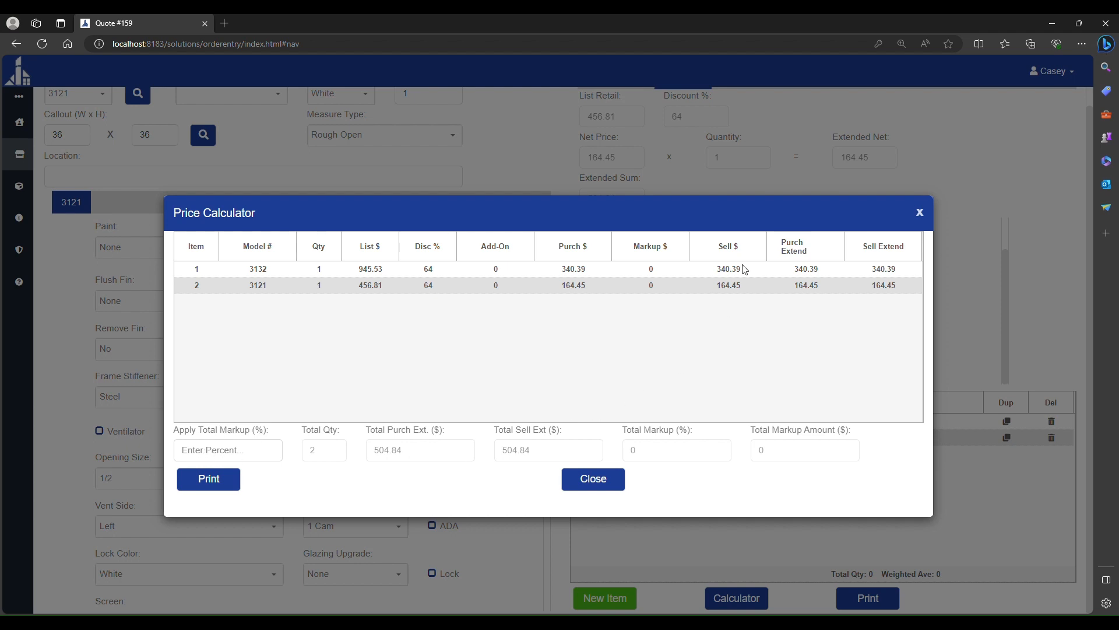
click(200, 455)
click(332, 452)
Step: Create a PDF printout of the quote from the Price Calculator, using the For Dealer and Default options
click(210, 484)
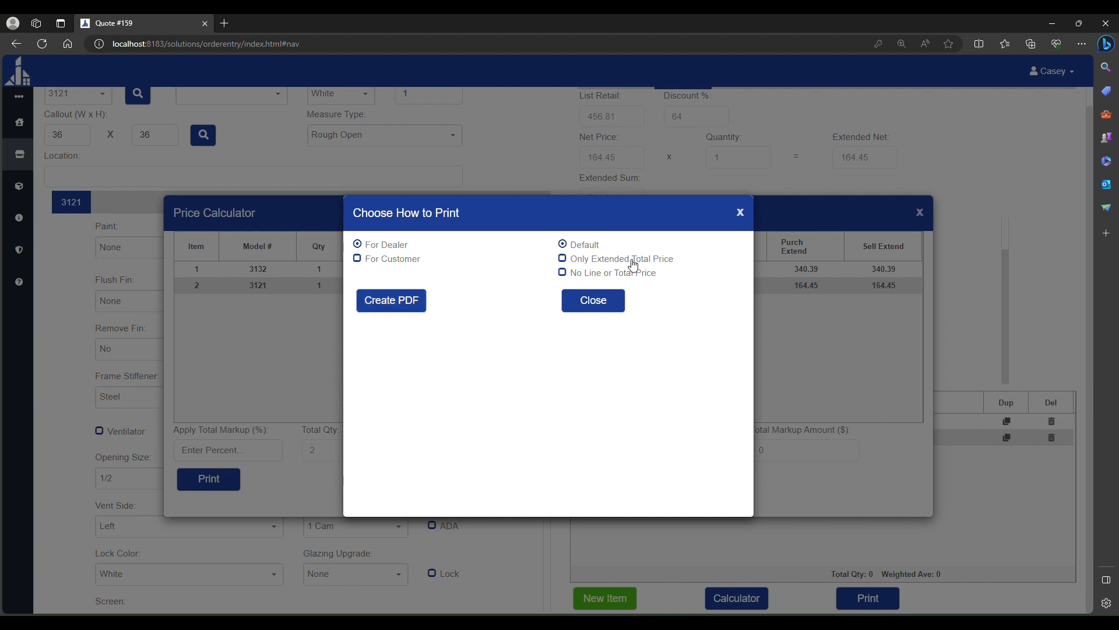
click(374, 309)
click(375, 309)
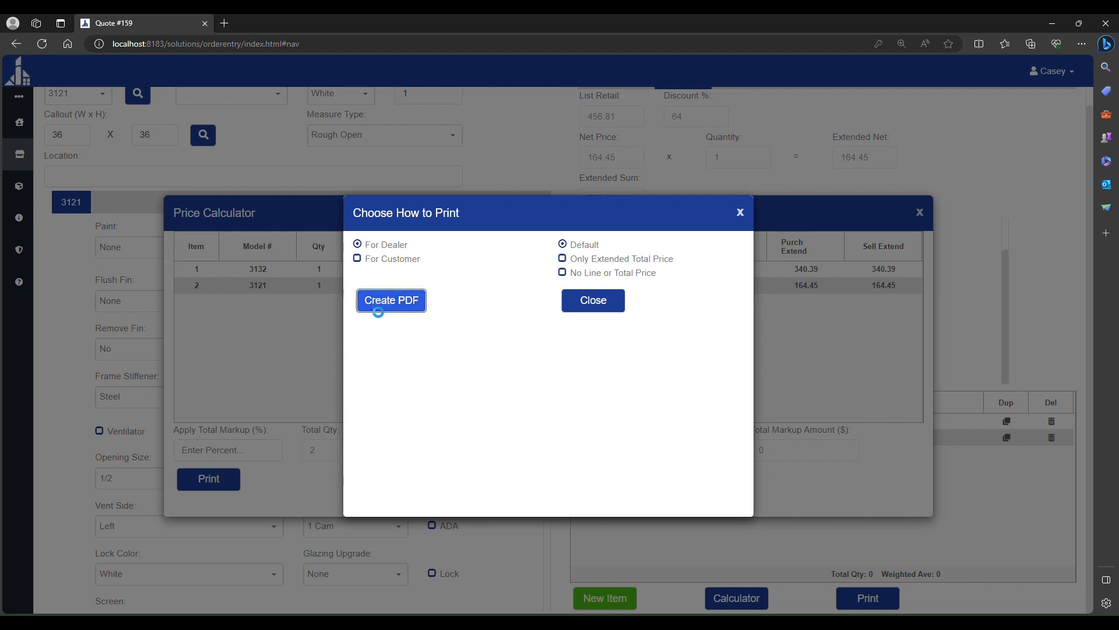